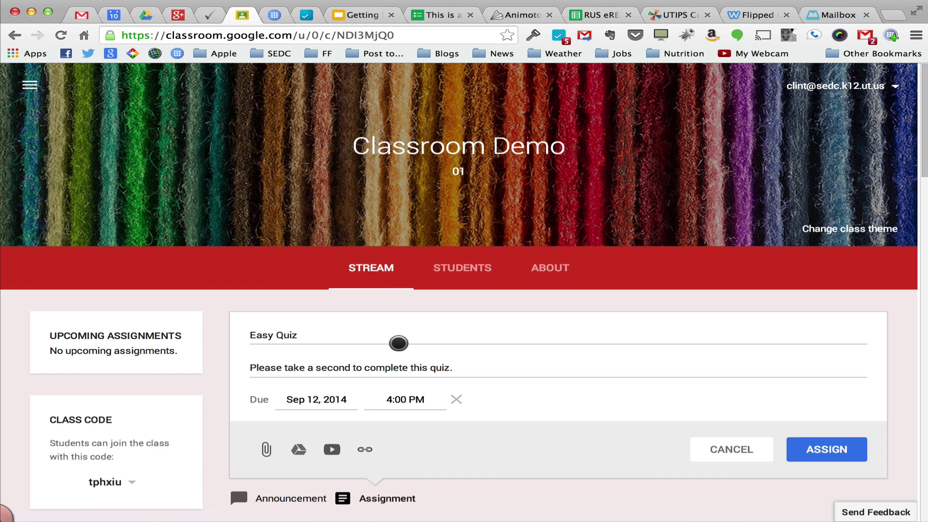
Switch to the This is a Quiz! form tab and look over the form
scroll(398, 343, "down", 5)
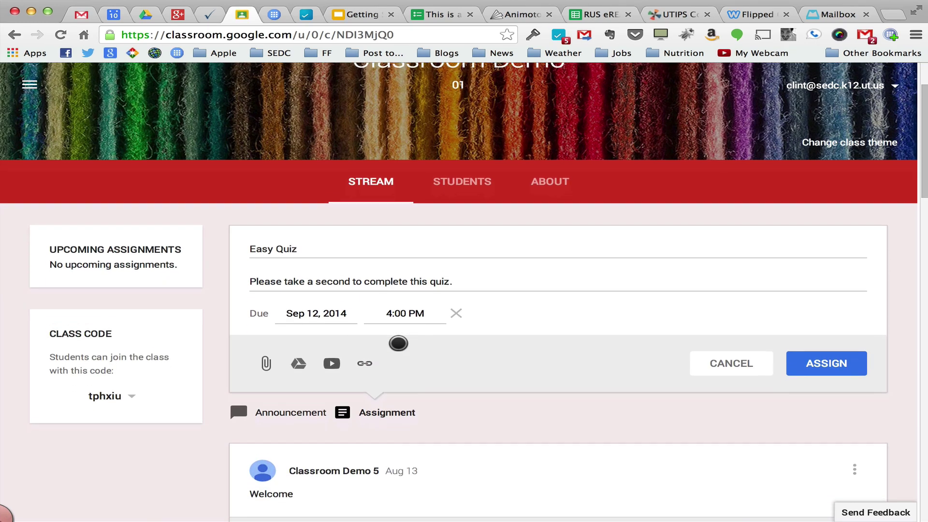
scroll(399, 343, "up", 4)
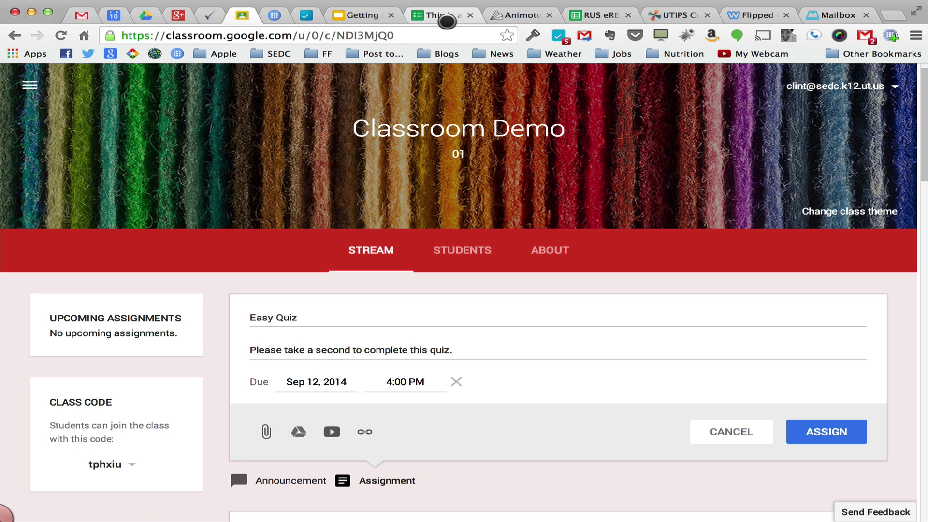
left_click(447, 20)
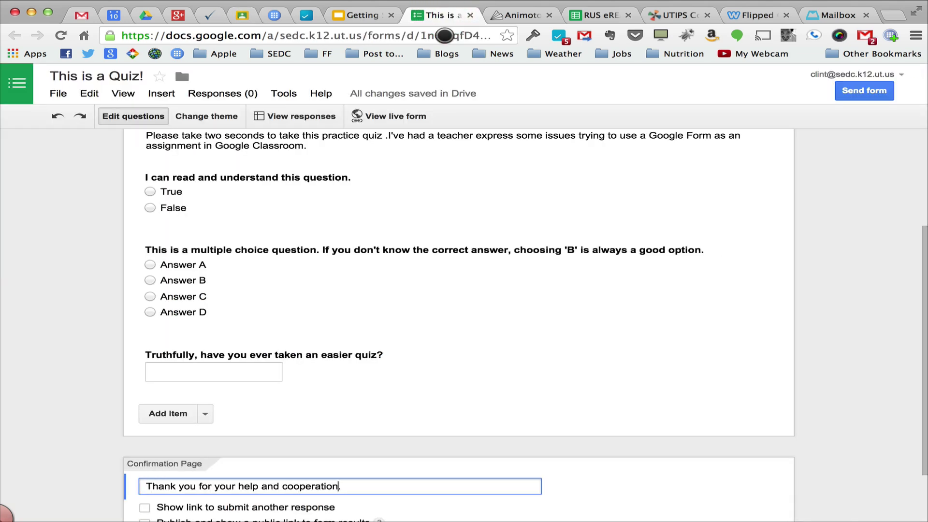
scroll(484, 206, "up", 3)
scroll(472, 205, "down", 1)
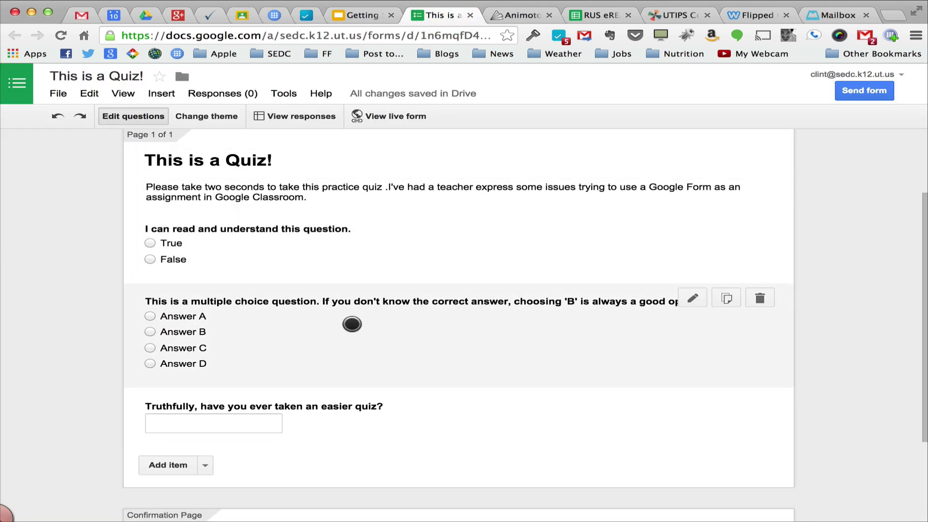
scroll(434, 381, "up", 2)
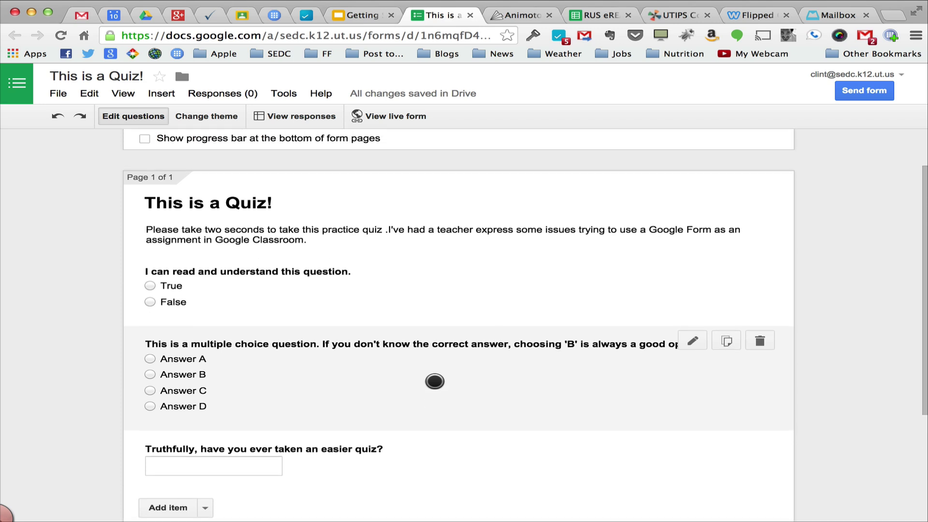
scroll(435, 381, "down", 3)
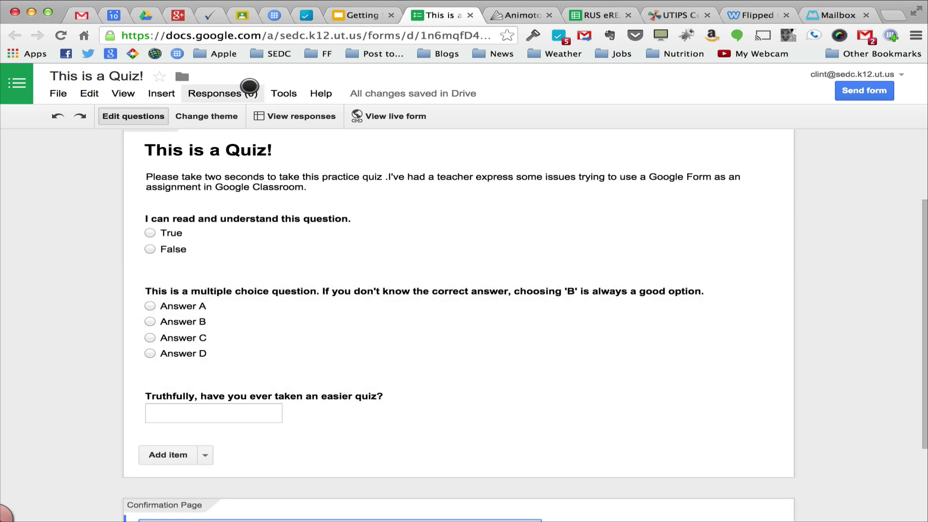
Try attaching the 'this is a quiz' form from Drive to the draft, then dismiss the can't-attach warning
left_click(245, 15)
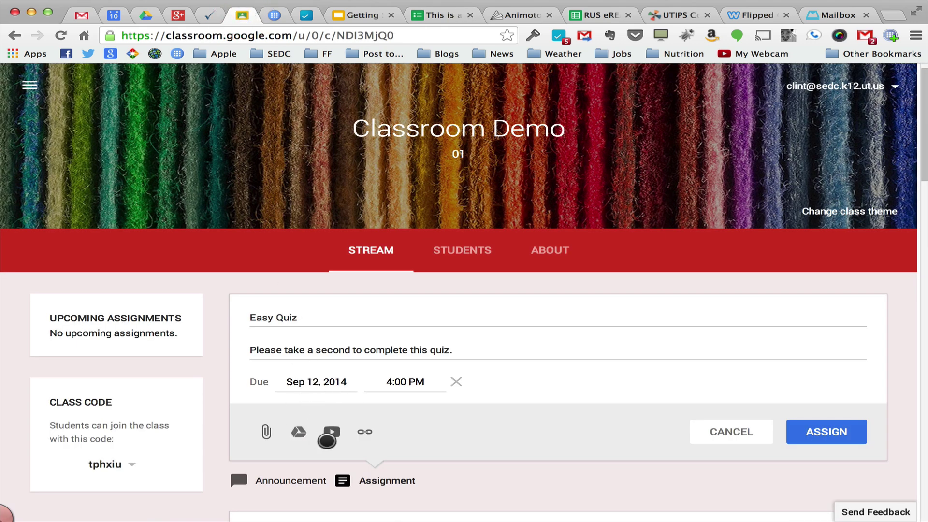
left_click(296, 431)
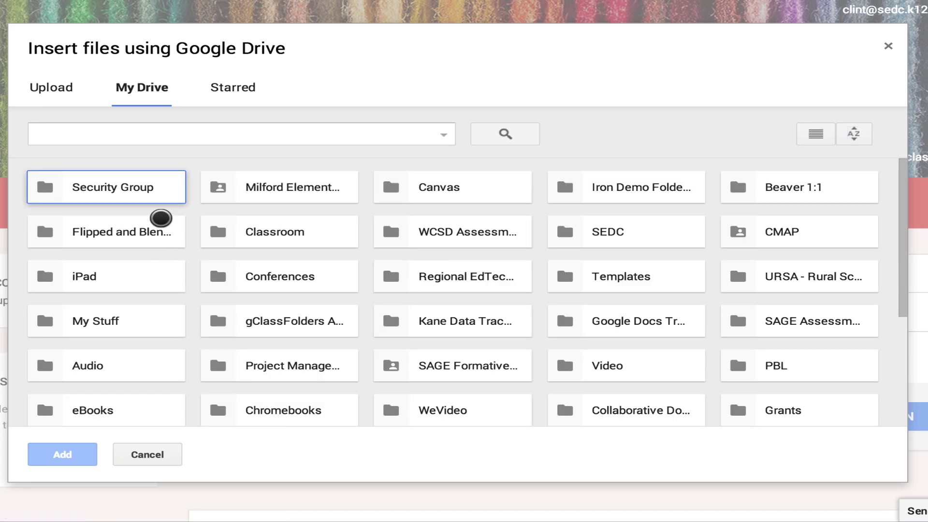
left_click(151, 138)
type("this is a quiz")
key("Return")
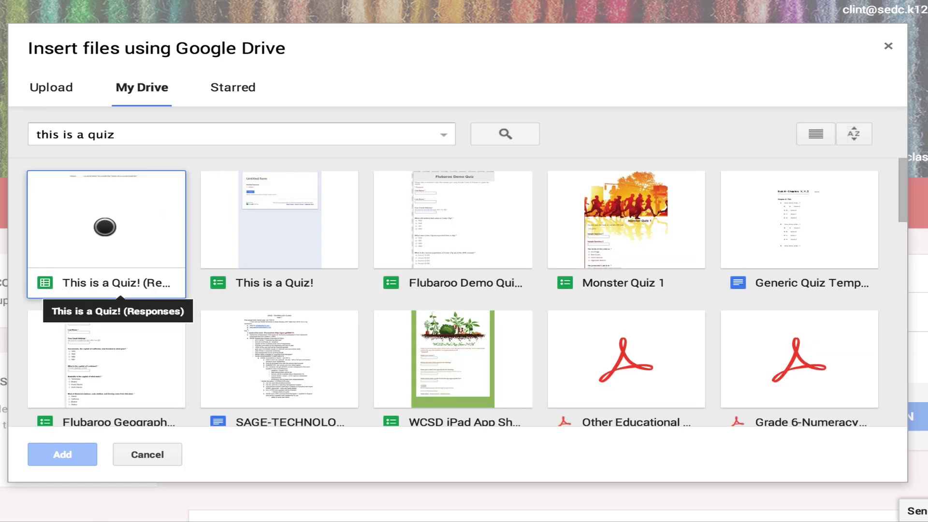
left_click(301, 222)
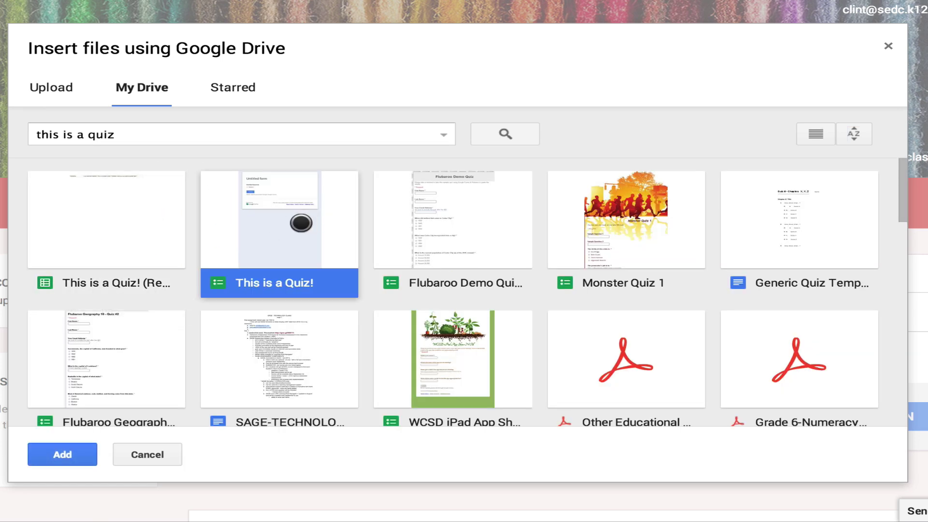
left_click(77, 449)
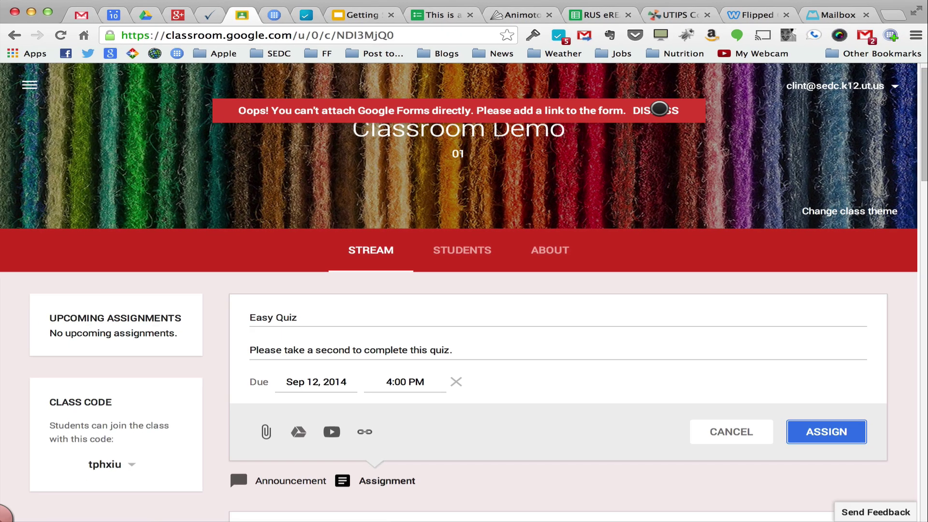
left_click(747, 159)
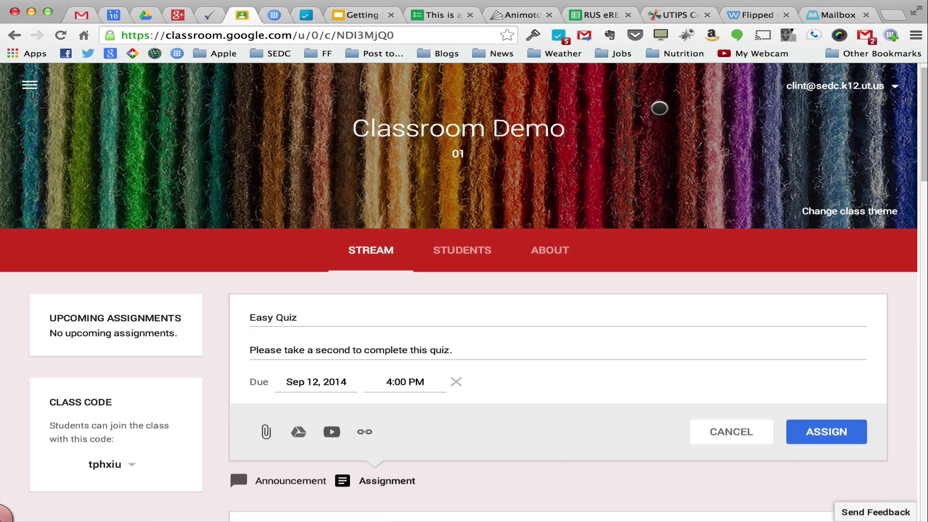
Return to the quiz form and copy the live form's web address
left_click(434, 14)
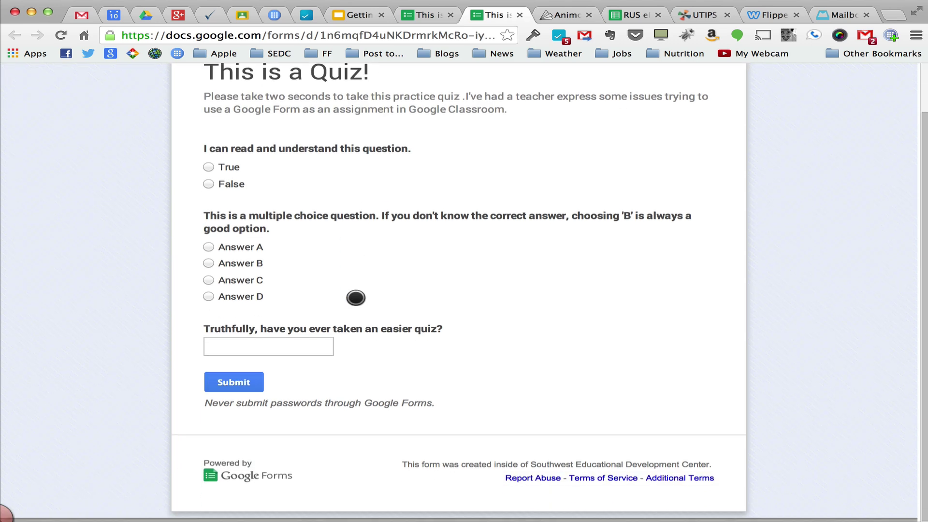
scroll(355, 298, "up", 3)
left_click(238, 33)
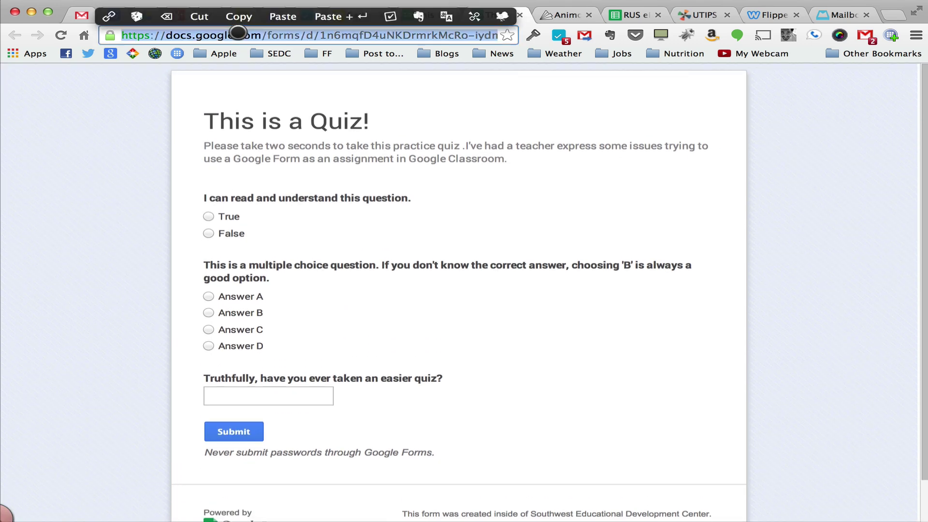
left_click(241, 23)
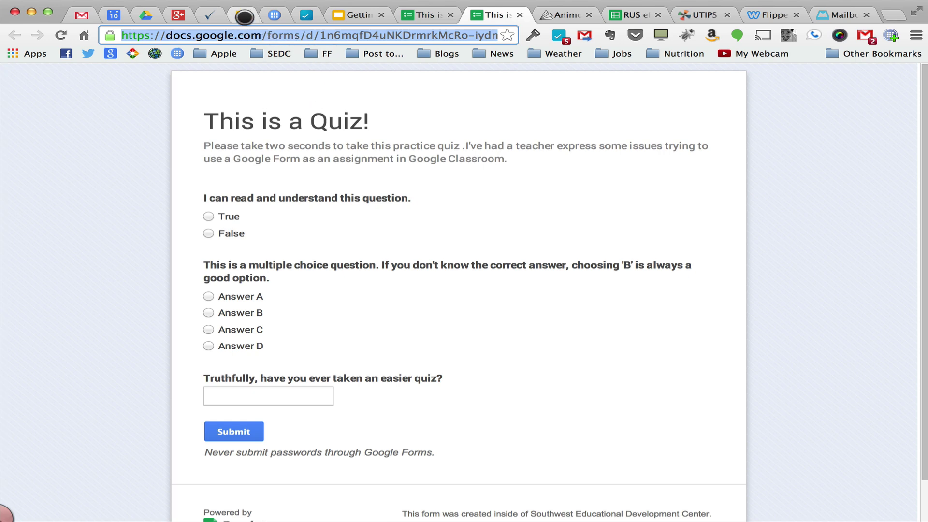
Add the pasted quiz form URL as a link to the Easy Quiz draft and assign it
left_click(245, 17)
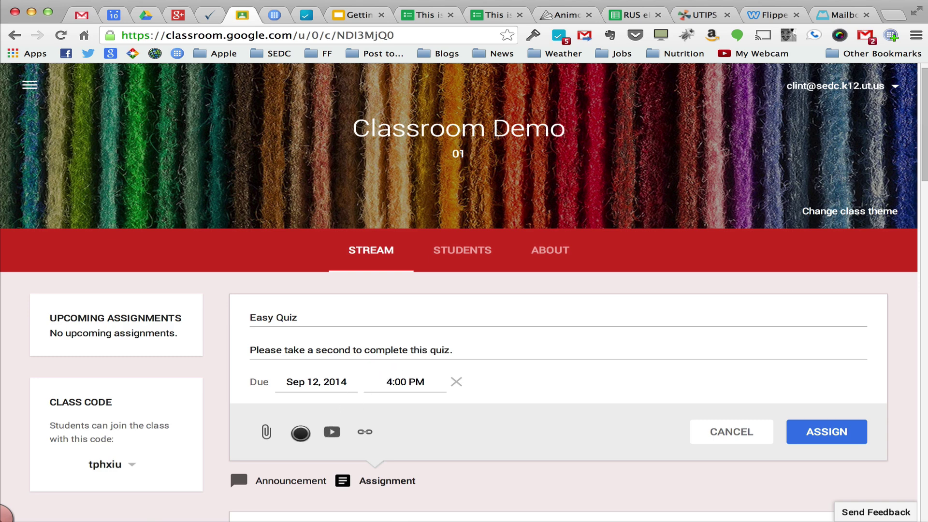
left_click(365, 431)
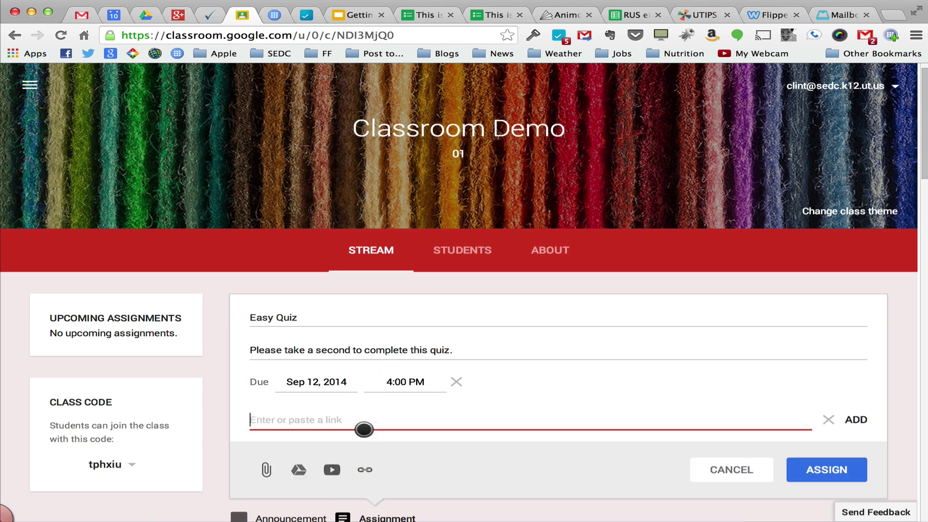
type("https://docs.google.com/forms/d/1n6mqfD4uNKDrmrkMcRo-iydmXcKYI6DbQaM-m7vGjHA/viewform")
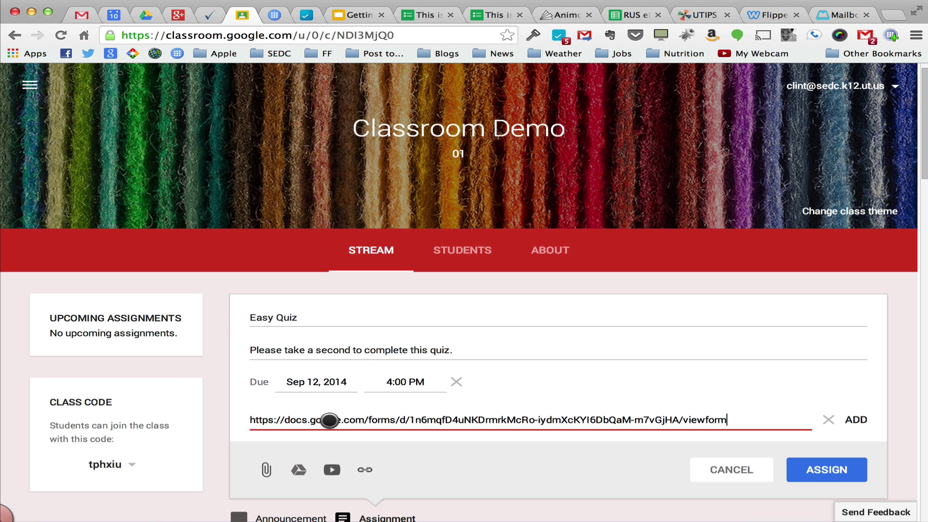
left_click(857, 418)
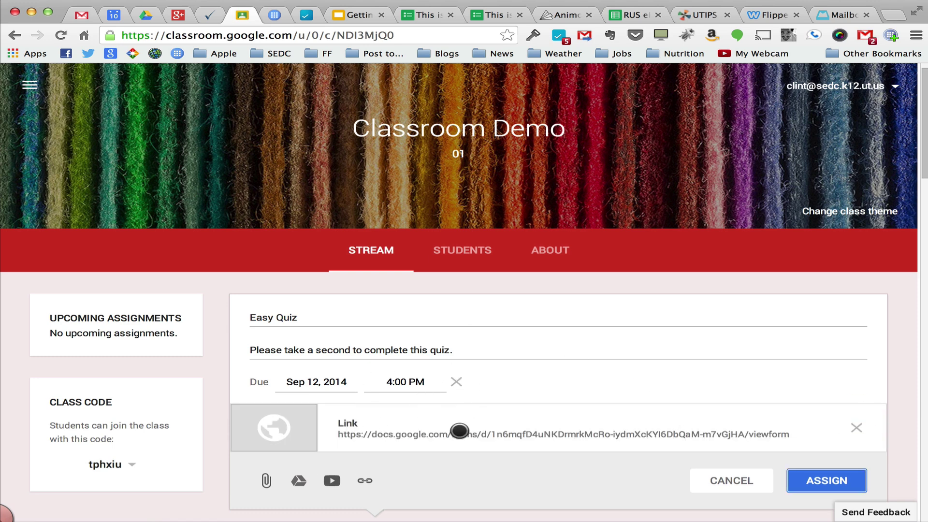
scroll(460, 431, "down", 1)
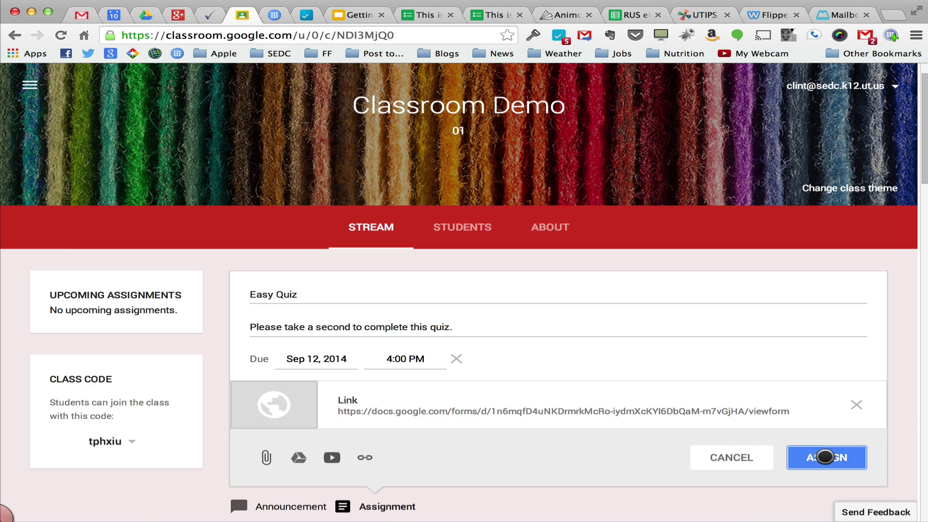
left_click(825, 457)
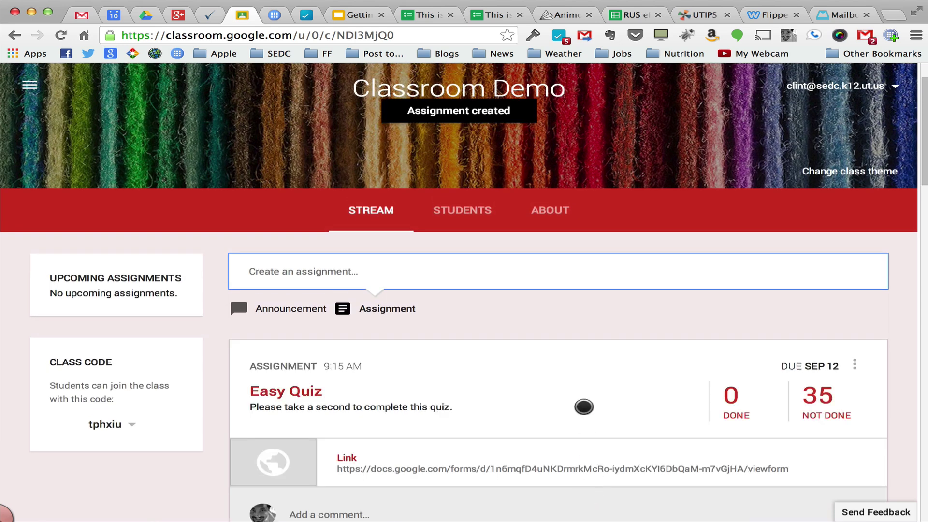
Review the posted Easy Quiz in the stream, then switch to the This is a Quiz! form editor
scroll(552, 382, "down", 2)
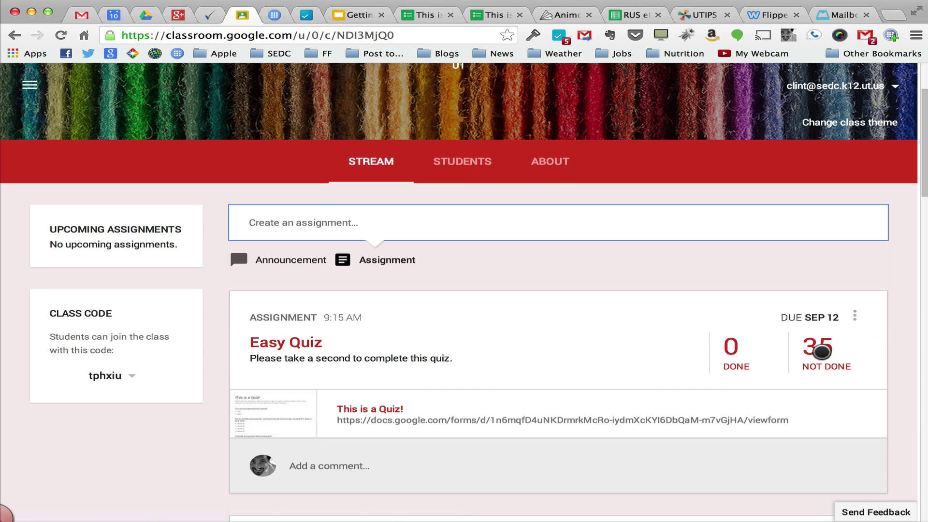
scroll(822, 351, "down", 3)
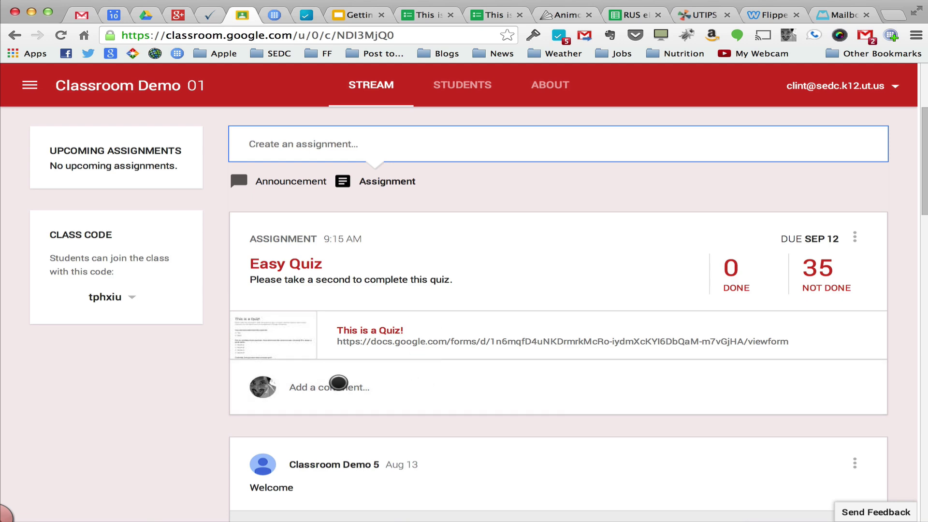
scroll(339, 382, "up", 3)
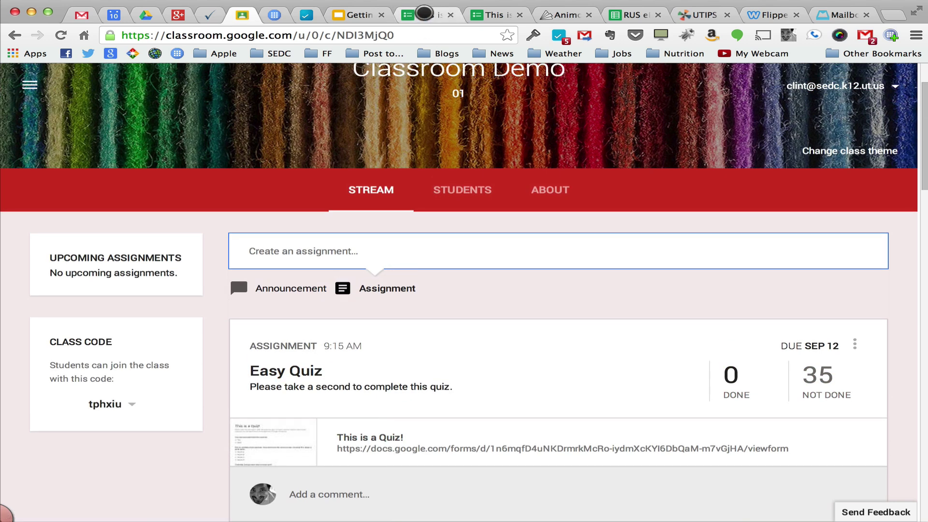
left_click(414, 16)
scroll(421, 203, "up", 5)
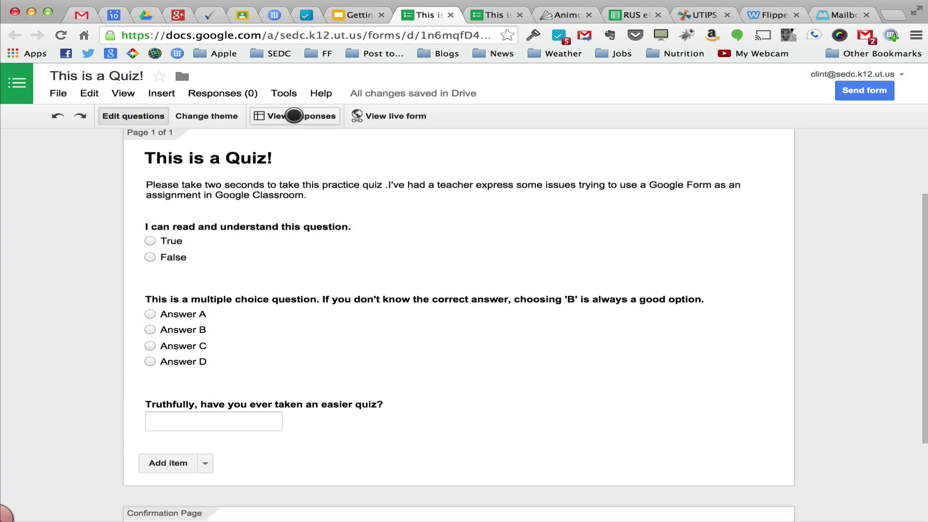
Open the 'This is a Quiz! (Responses)' spreadsheet via View responses
left_click(243, 94)
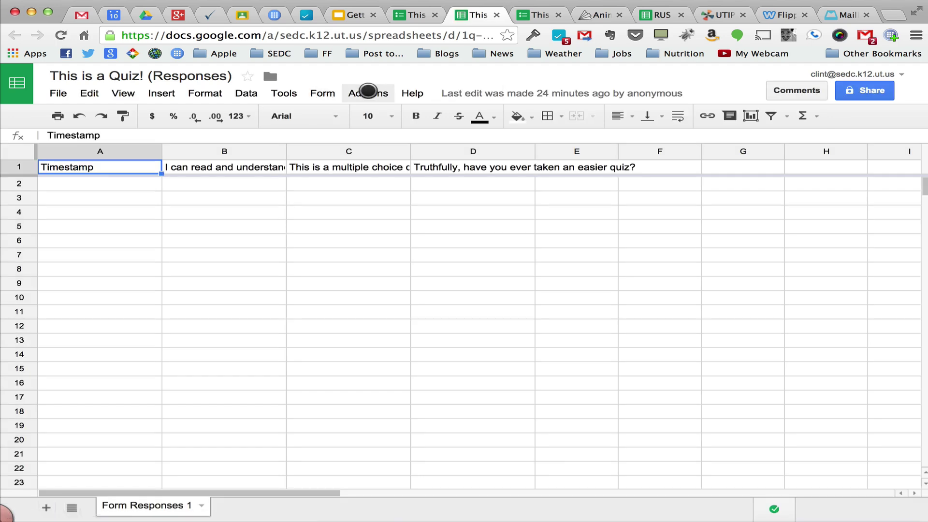
left_click(368, 91)
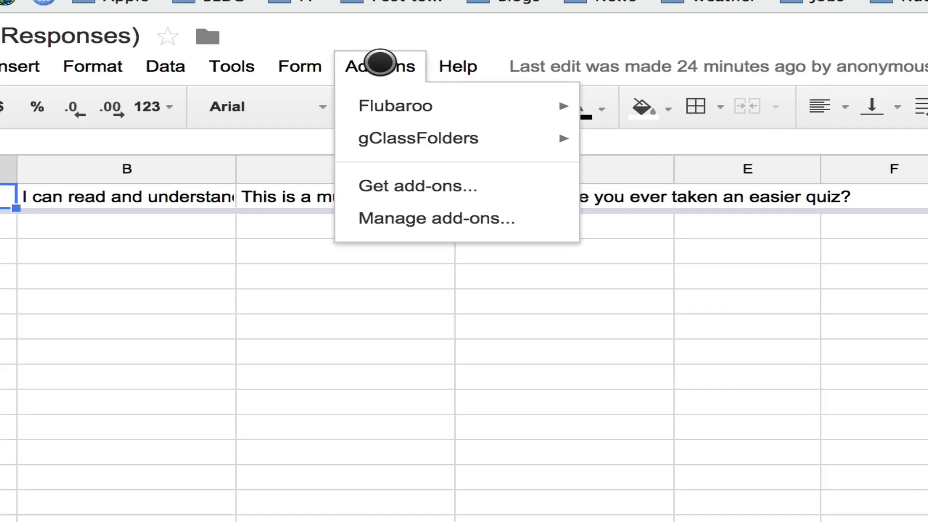
mouse_move(364, 114)
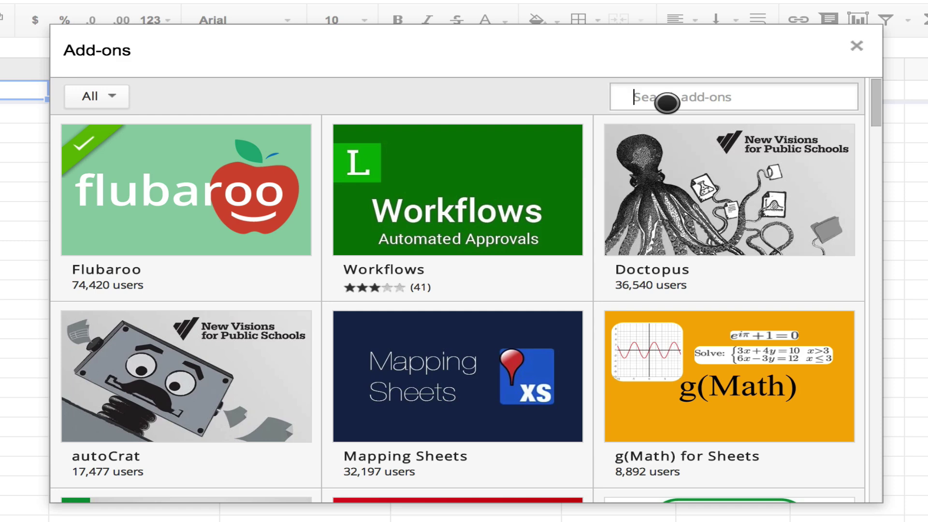
type("flubaroo")
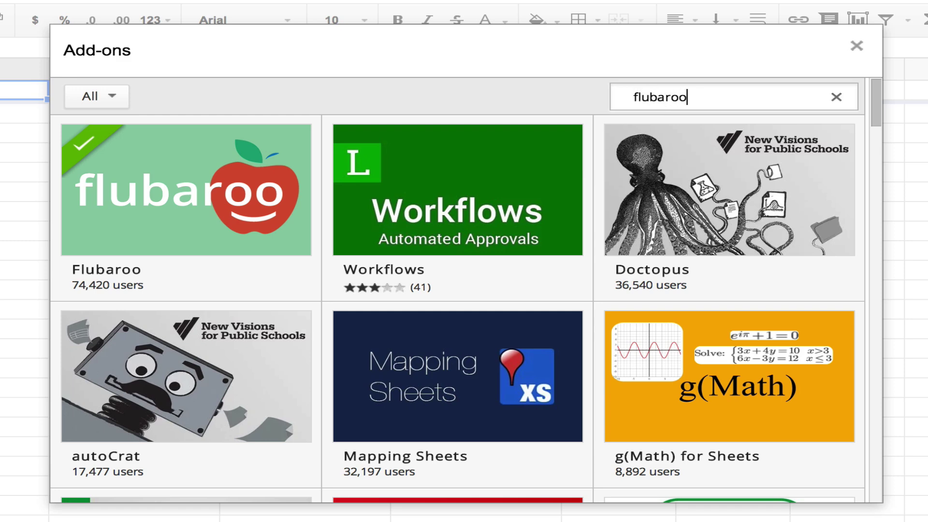
key("Return")
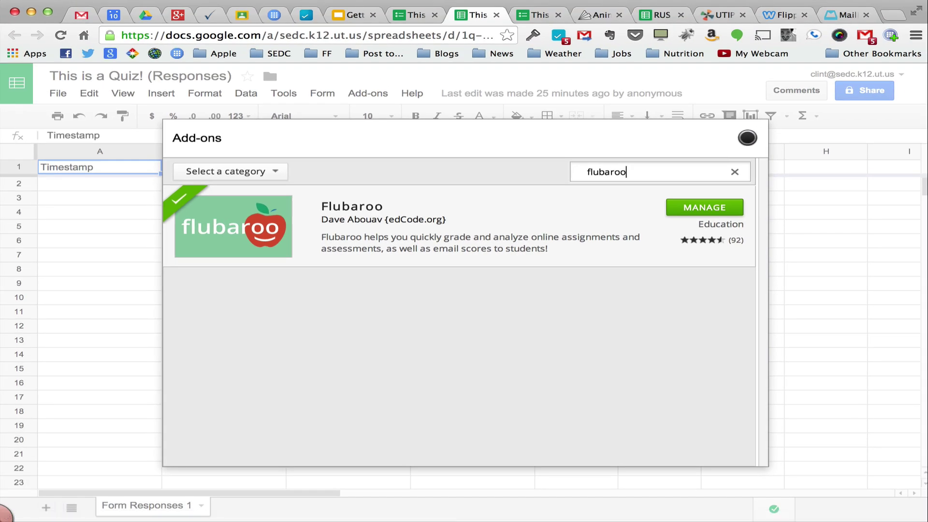
left_click(747, 138)
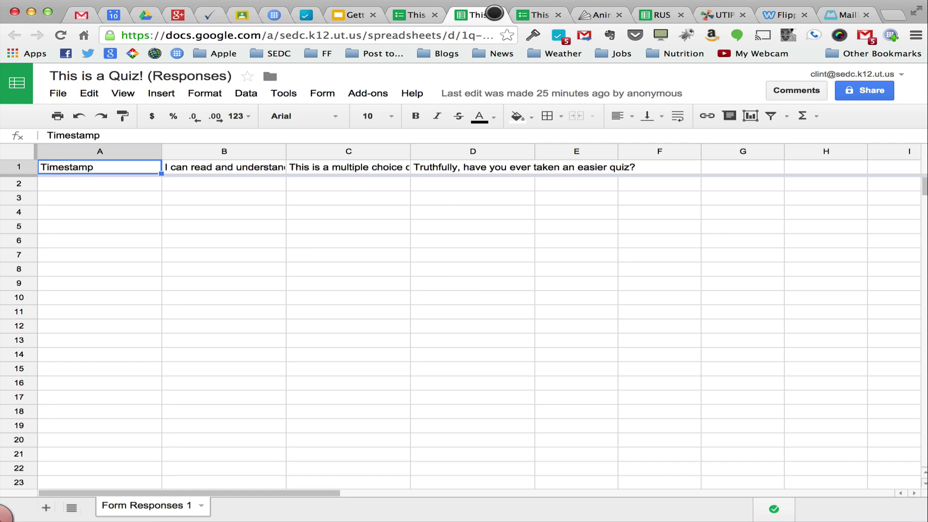
Go back to the Classroom Demo stream and scroll to the Easy Quiz post
key("ctrl+shift+Tab")
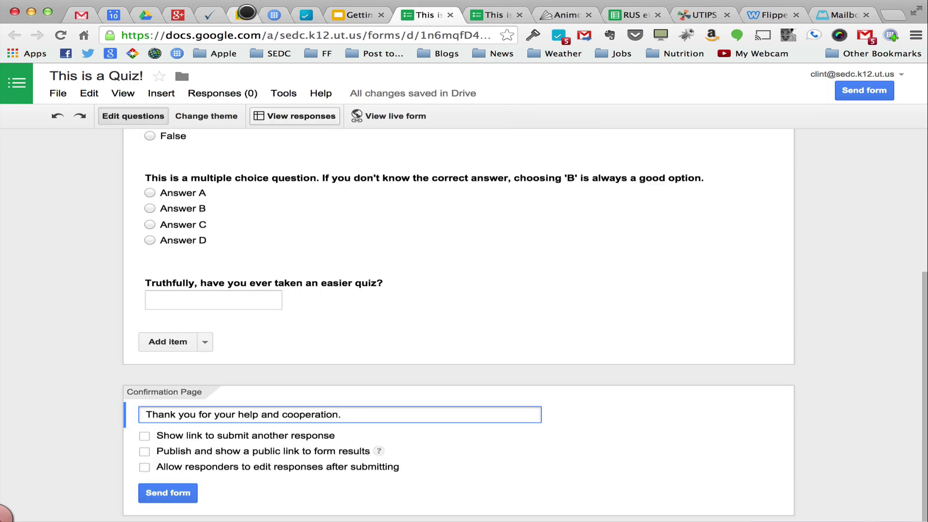
left_click(243, 15)
scroll(436, 239, "up", 5)
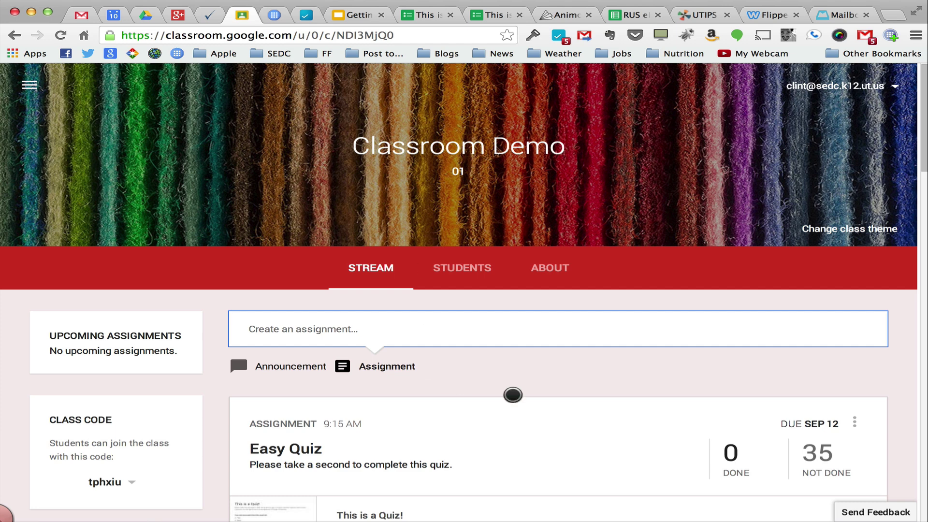
scroll(512, 394, "down", 3)
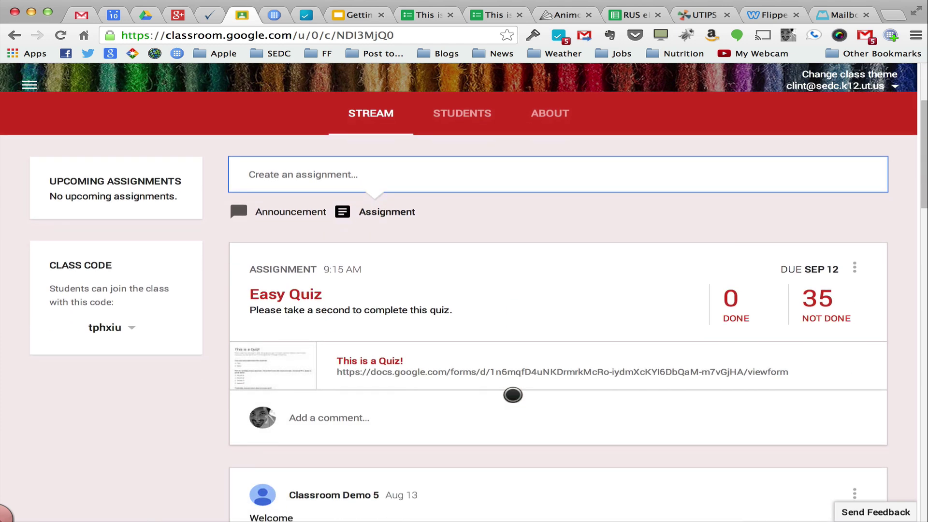
scroll(512, 395, "up", 4)
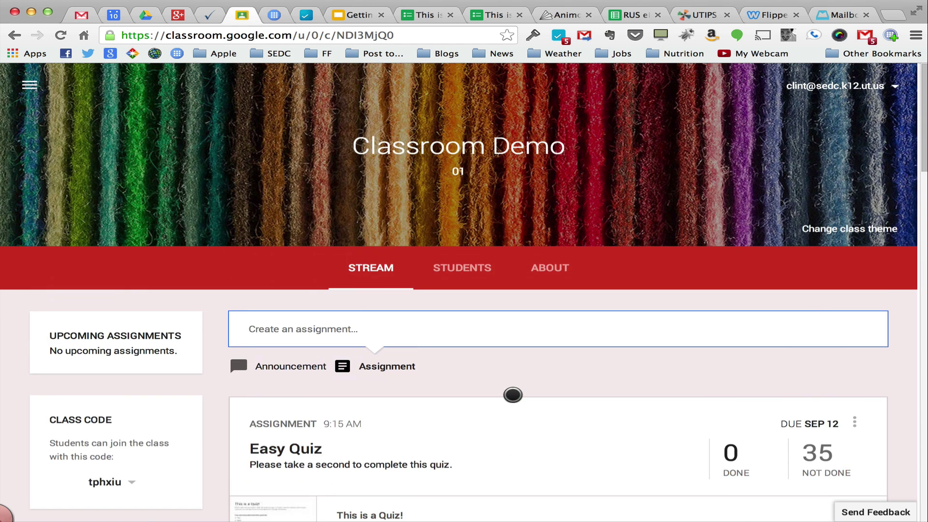